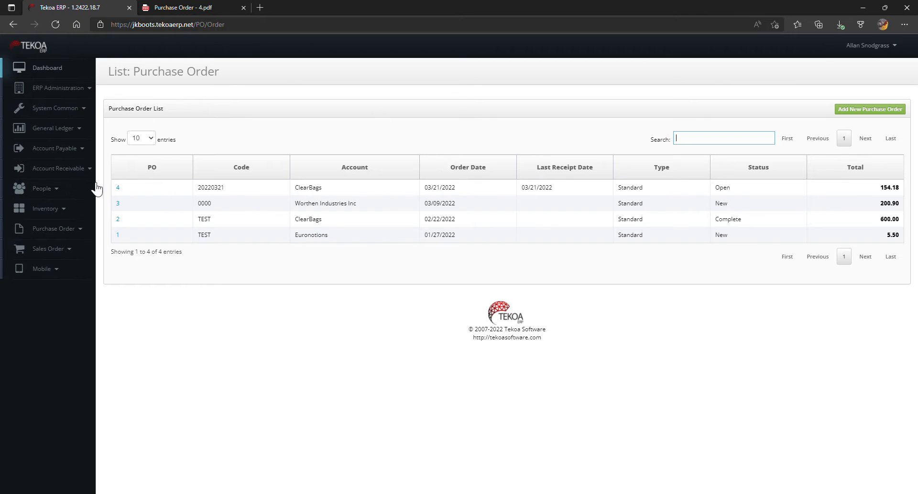
# - Go to the purchase order list and start a new purchase order
pyautogui.click(55, 228)
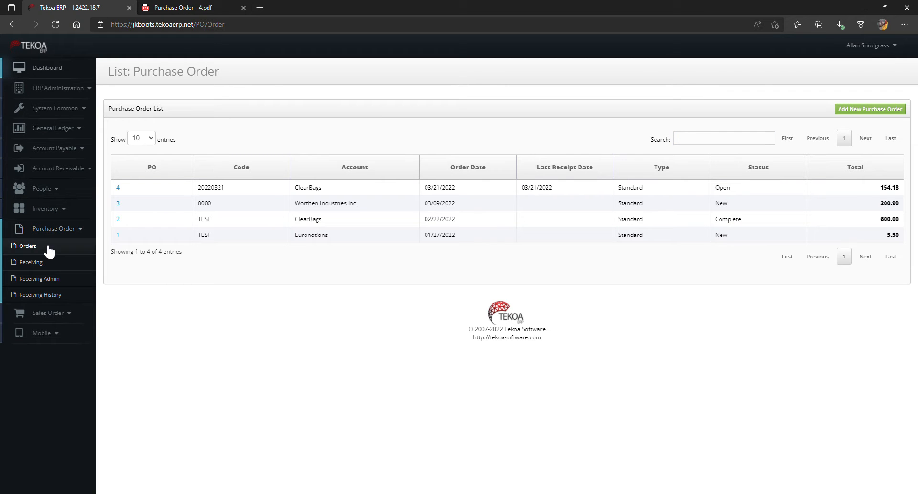
pyautogui.click(48, 248)
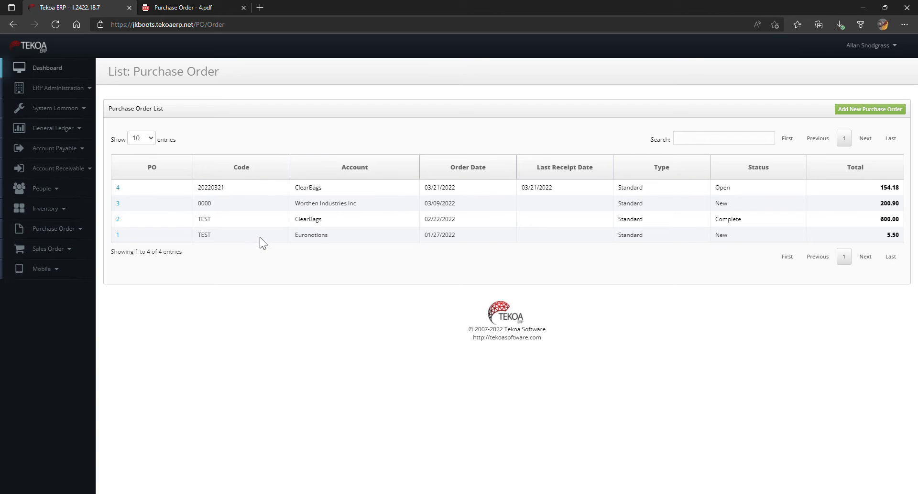
pyautogui.click(865, 111)
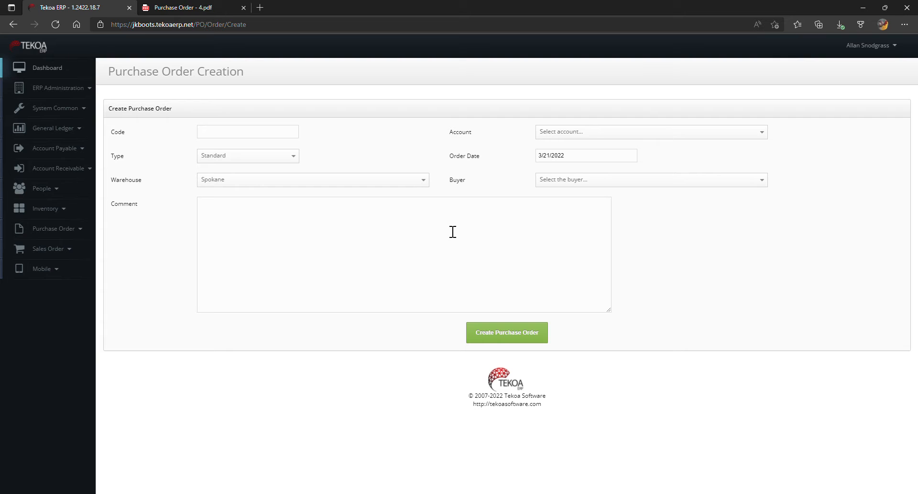
# - Enter 20220321 as the new purchase order's code and select 200 - Spokane as its warehouse
pyautogui.click(247, 140)
pyautogui.write('0220321')
pyautogui.click(372, 184)
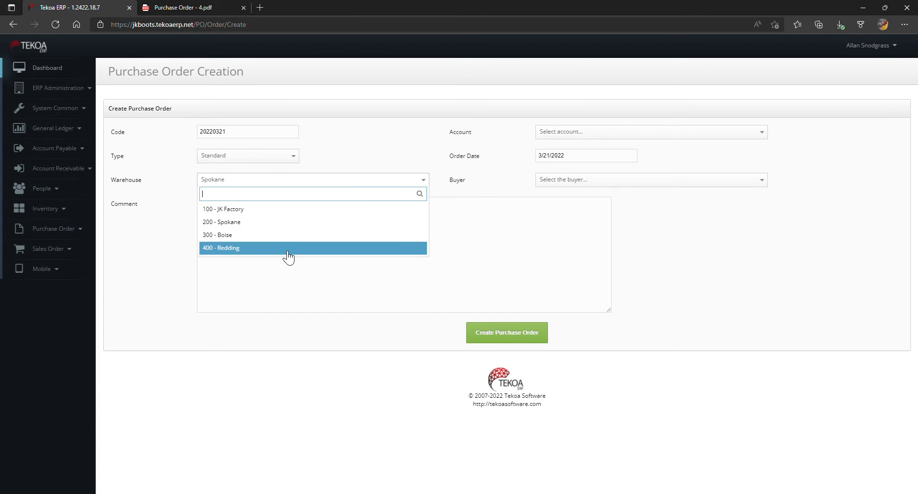
pyautogui.click(300, 229)
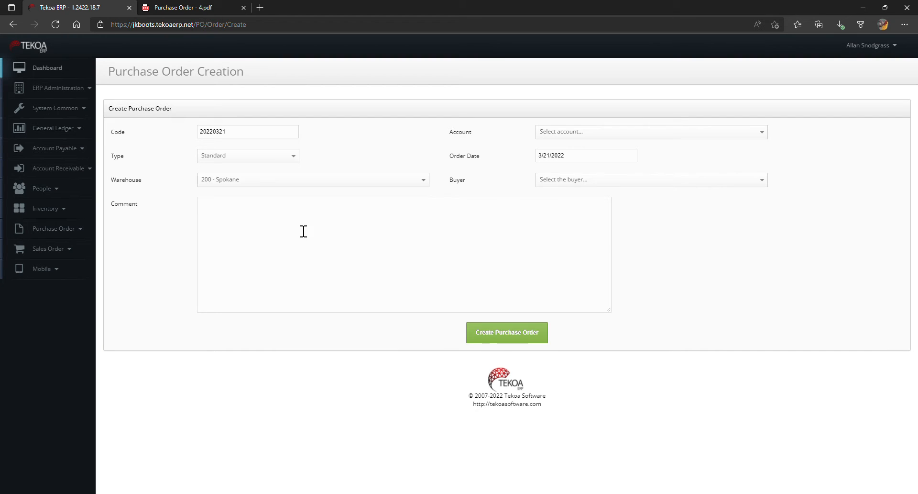
# - Select ULIN5510 - Uline as the purchase order's account and check the order date
pyautogui.click(570, 133)
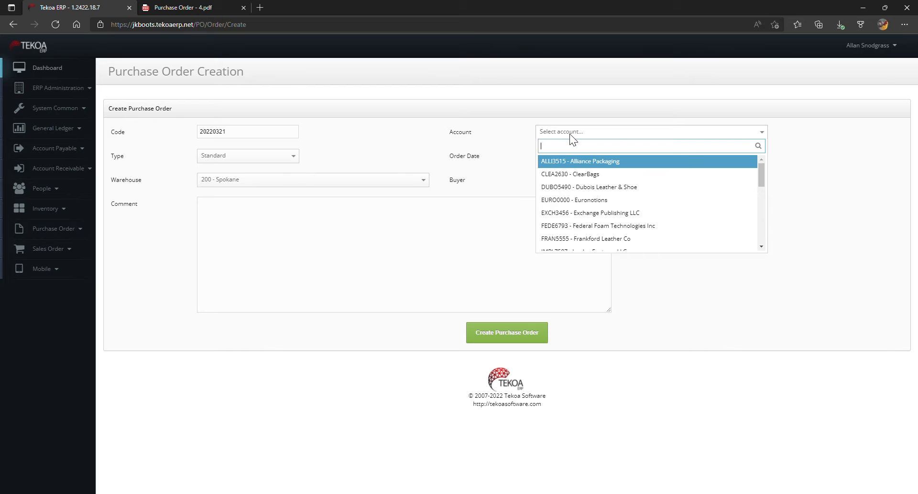
pyautogui.scroll(-3, 588, 228)
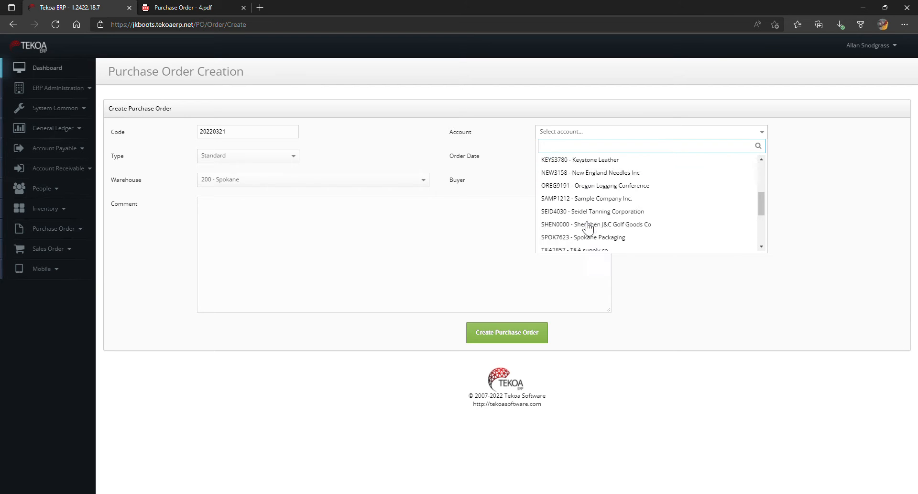
pyautogui.scroll(-4, 588, 227)
pyautogui.click(600, 205)
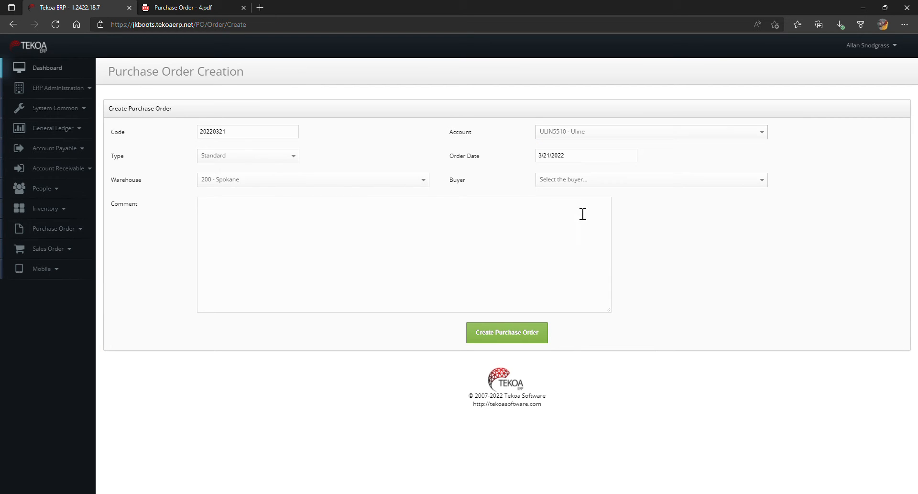
pyautogui.click(581, 158)
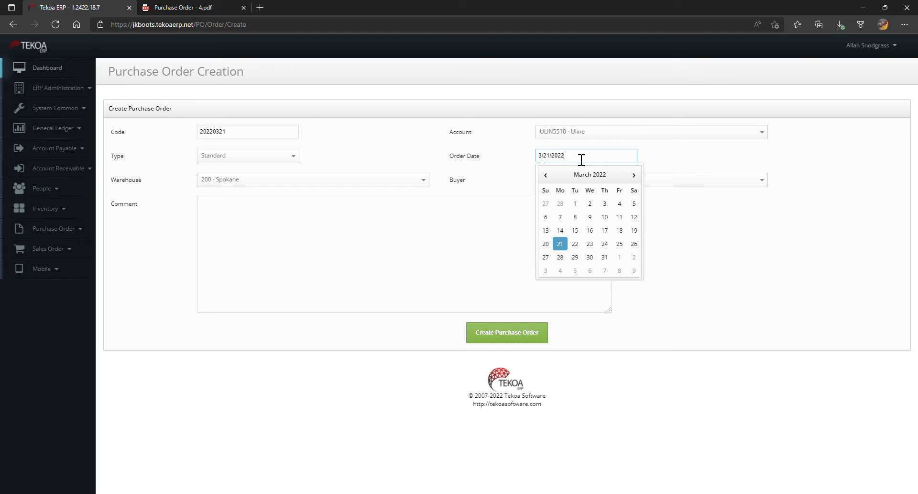
# - Assign the logged-in employee as the buyer, leave the comment empty and create the purchase order
pyautogui.click(553, 178)
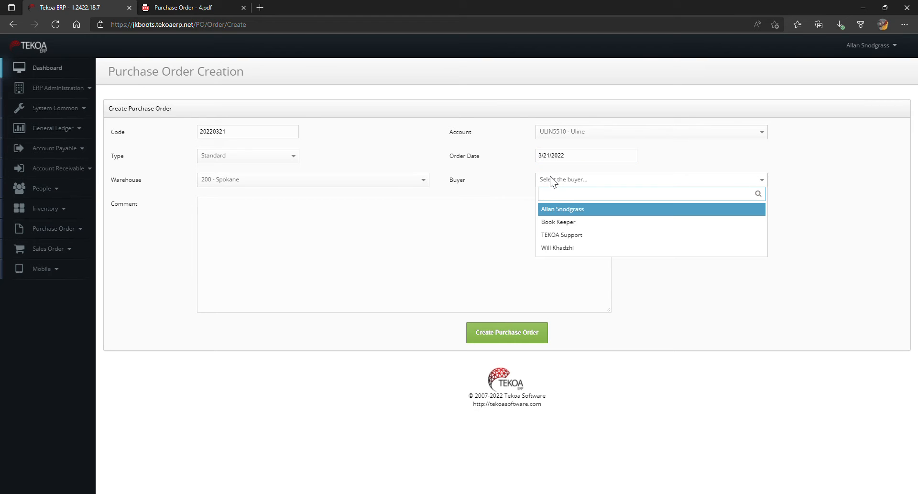
pyautogui.click(554, 222)
pyautogui.click(561, 183)
pyautogui.click(552, 208)
pyautogui.click(415, 225)
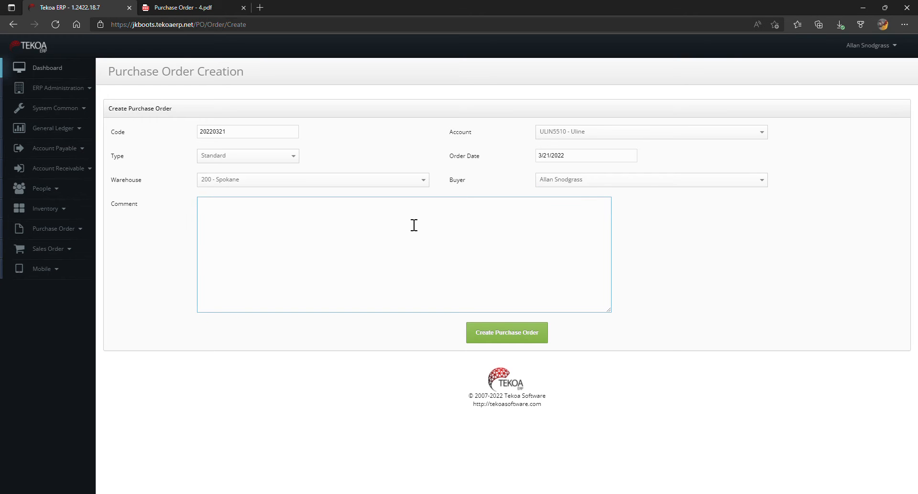
pyautogui.click(509, 335)
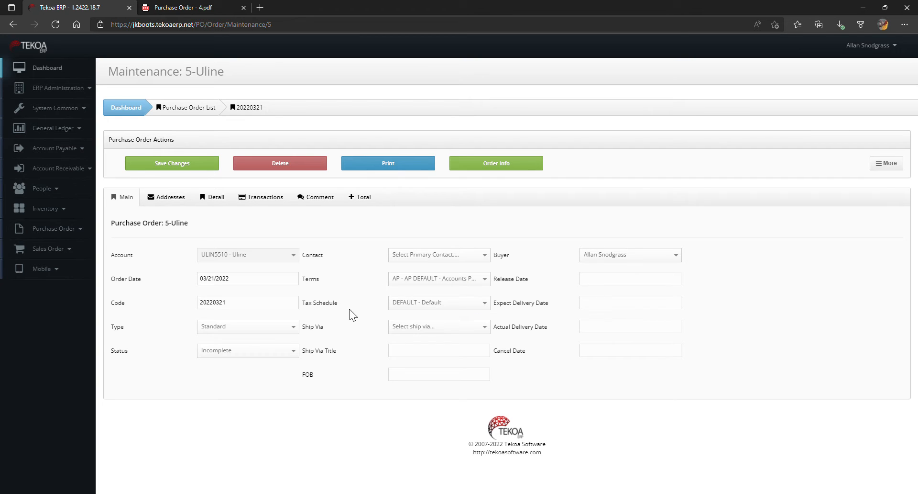
# - Set the Uline order's Ship Via to UPS Ground and its FOB to DESTINATION
pyautogui.click(446, 327)
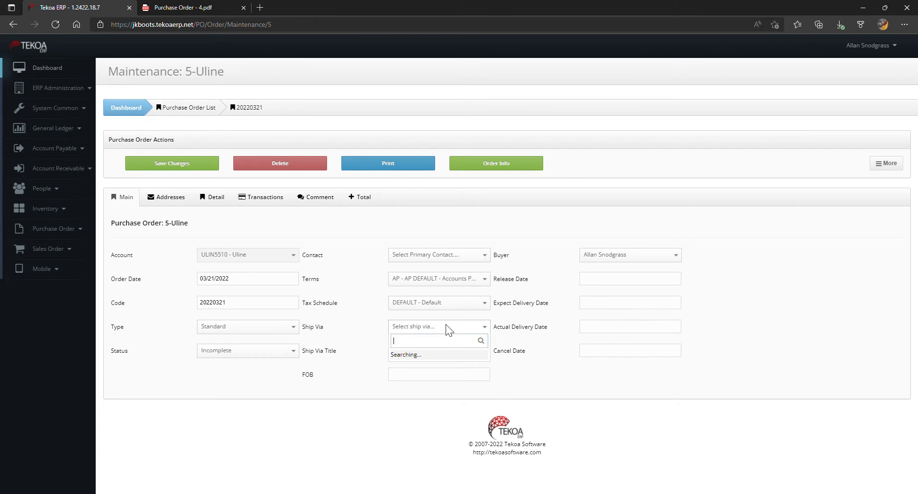
pyautogui.click(410, 367)
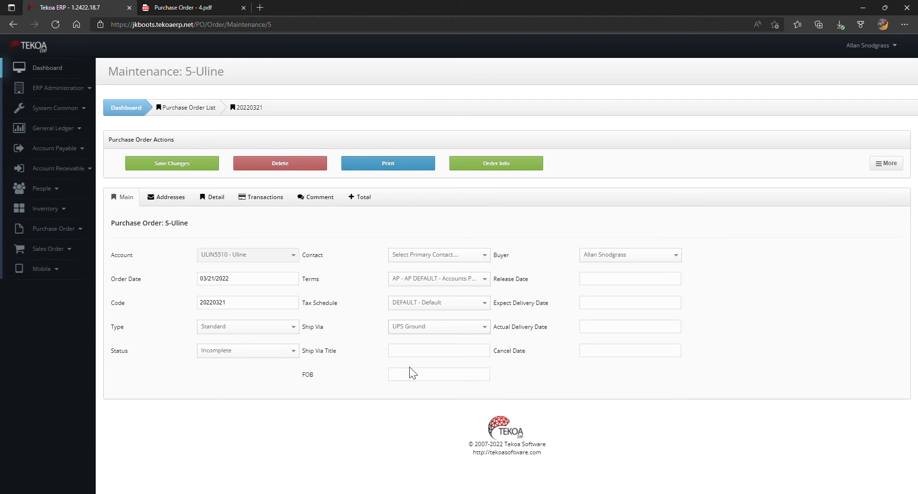
pyautogui.click(414, 378)
pyautogui.click(407, 406)
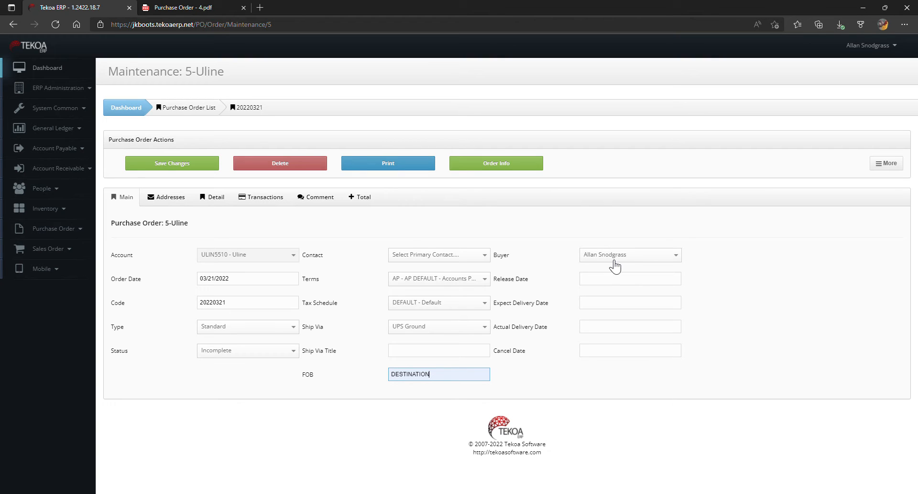
# - Set the release date to 03/21/2022 and the expected delivery date to 03/25/2022, and save the order
pyautogui.click(610, 280)
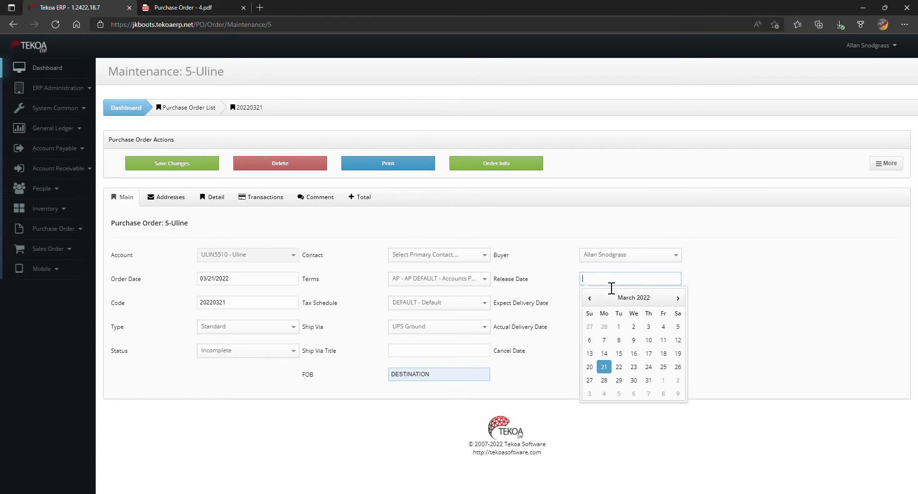
pyautogui.click(604, 367)
pyautogui.click(604, 305)
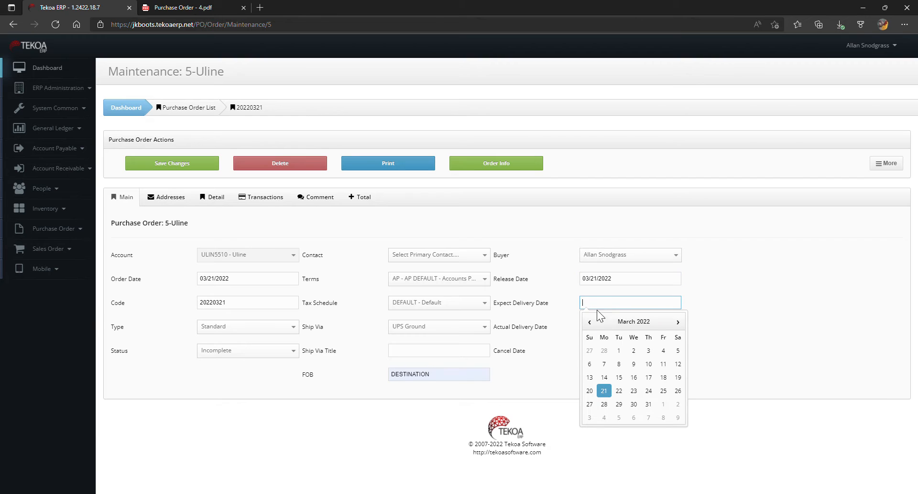
pyautogui.click(664, 391)
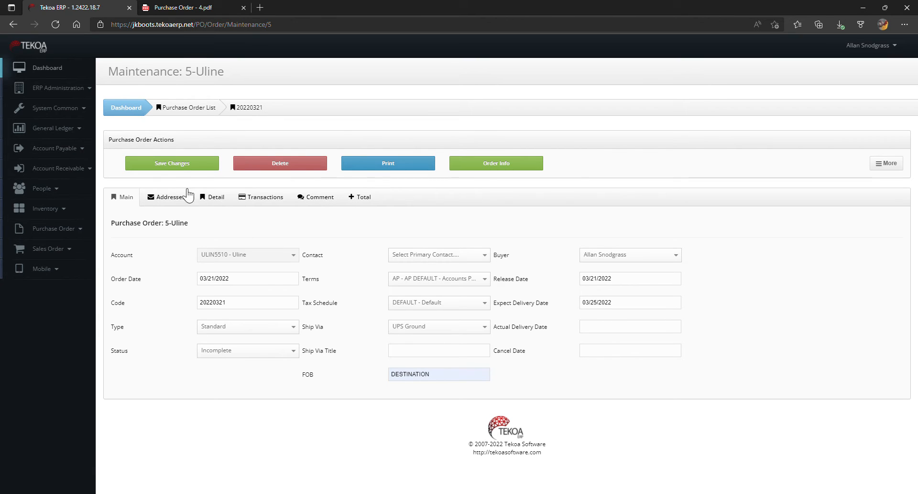
pyautogui.click(175, 168)
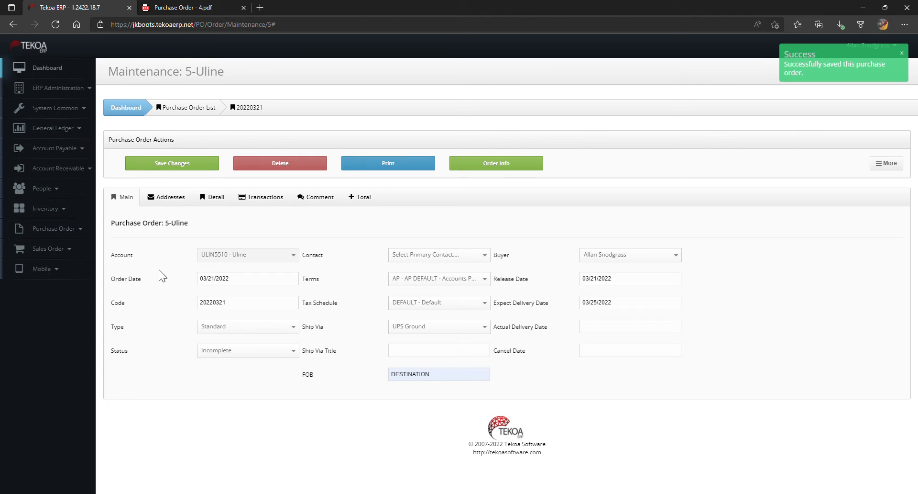
# - Try 400 - Redding as the ship-to address in the purchase order's address details
pyautogui.click(168, 197)
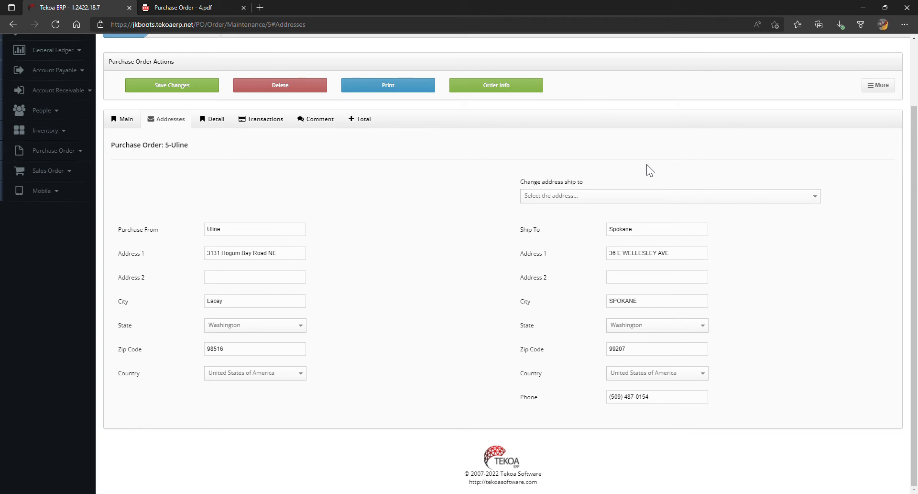
pyautogui.click(596, 196)
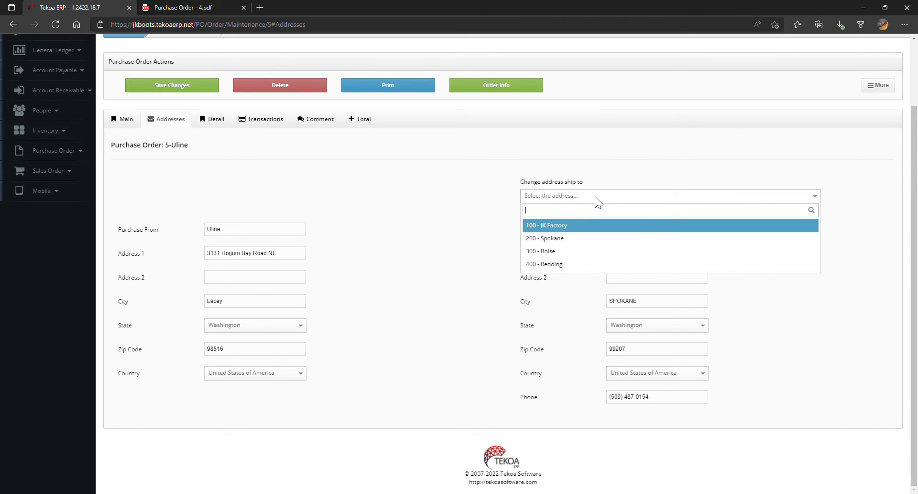
pyautogui.click(578, 265)
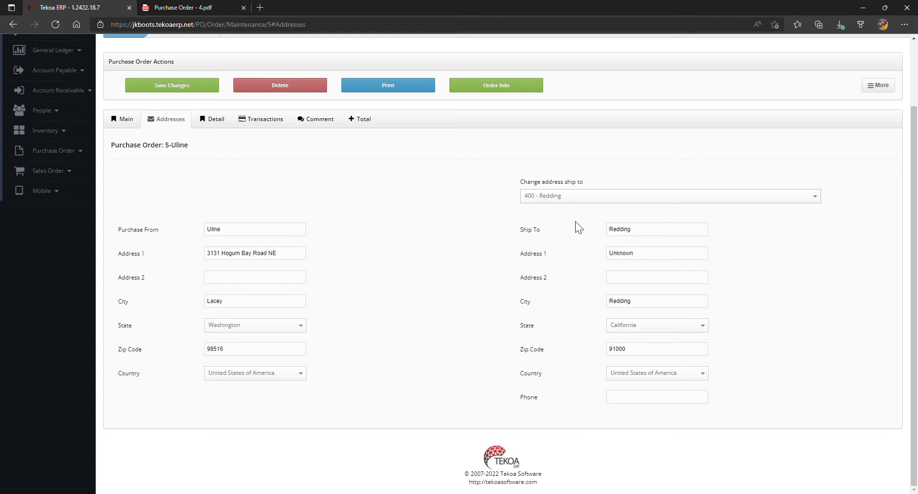
# - Set the ship-to address to 200 - Spokane and save the purchase order
pyautogui.click(589, 196)
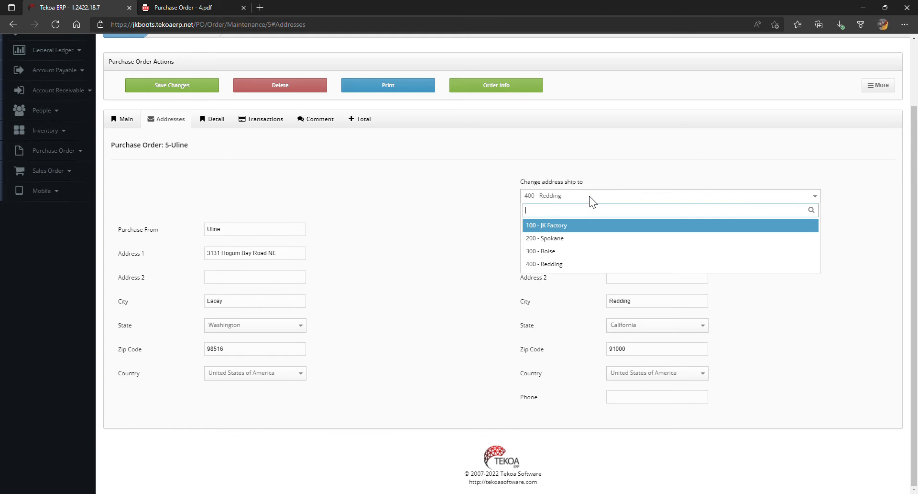
pyautogui.click(581, 239)
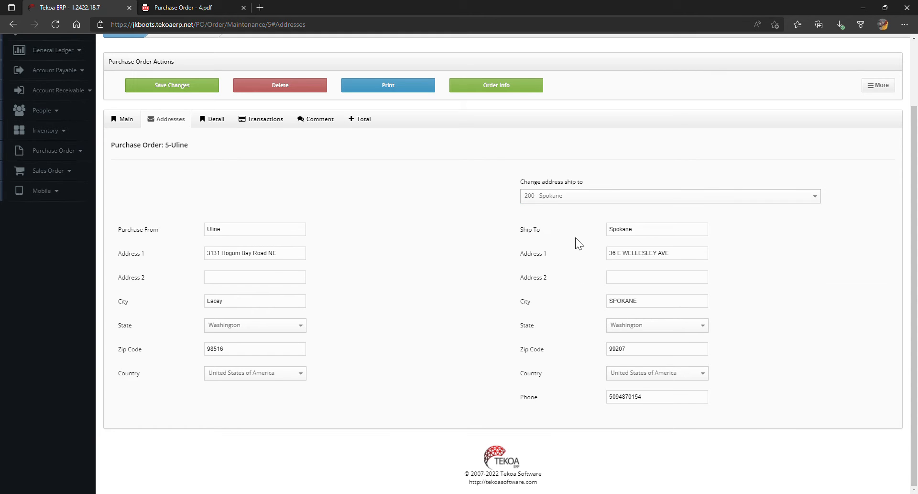
pyautogui.click(187, 91)
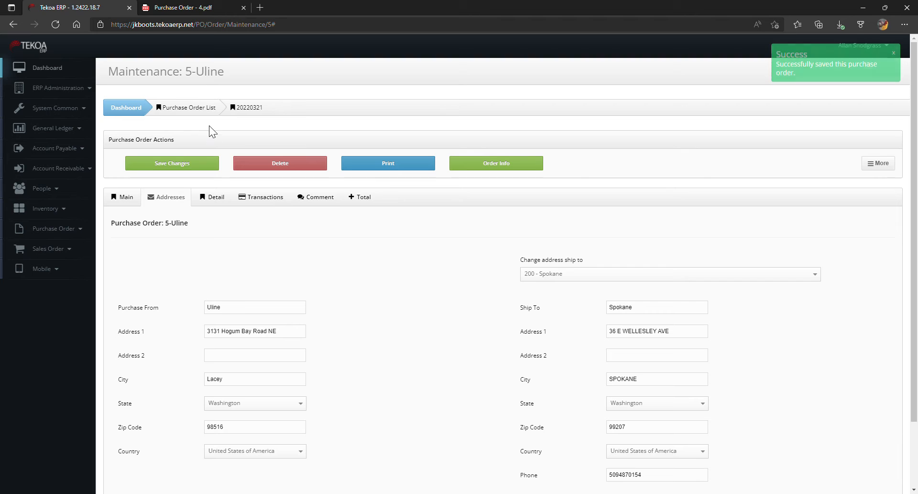
# - Choose item V192610140, 100 BLK 14 0359 22 IR YL MONTAGNA, for the order's first detail line
pyautogui.click(218, 200)
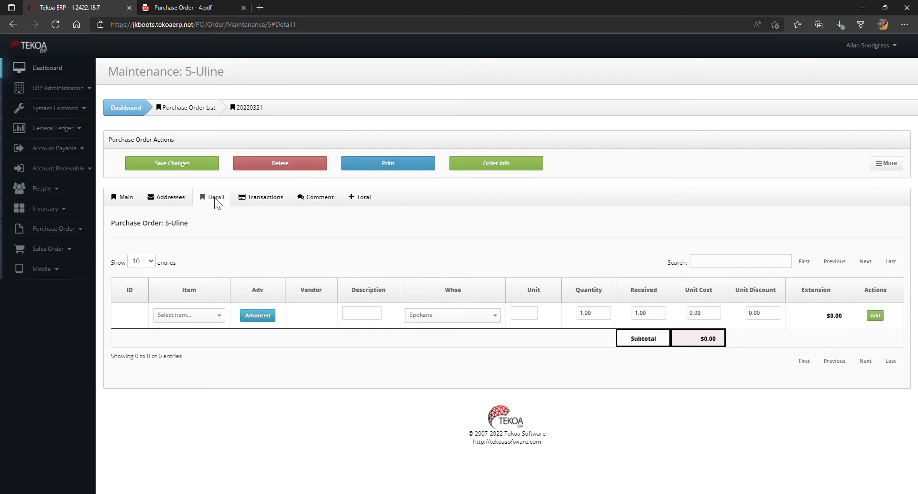
pyautogui.click(203, 315)
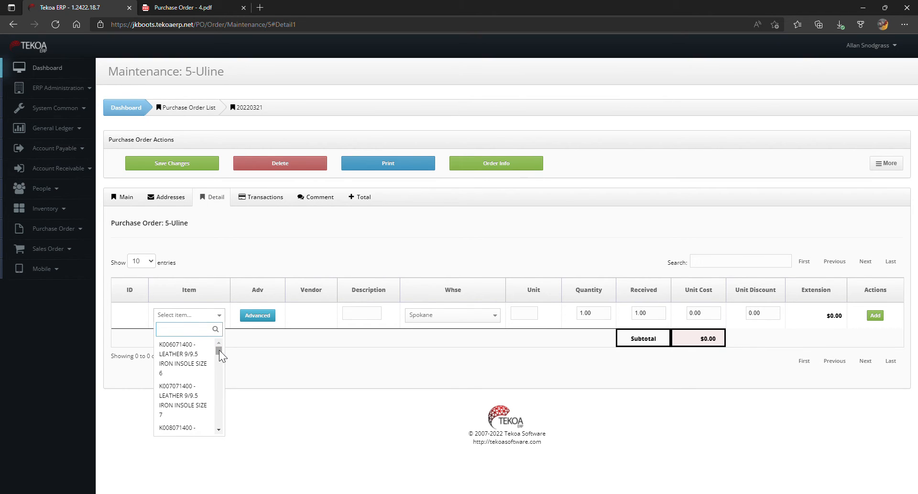
pyautogui.moveTo(219, 353); pyautogui.dragTo(221, 401)
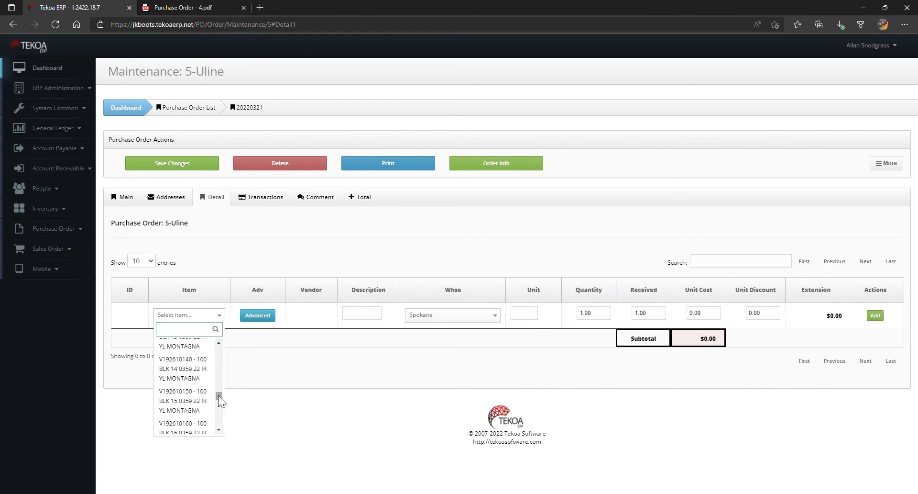
pyautogui.click(199, 378)
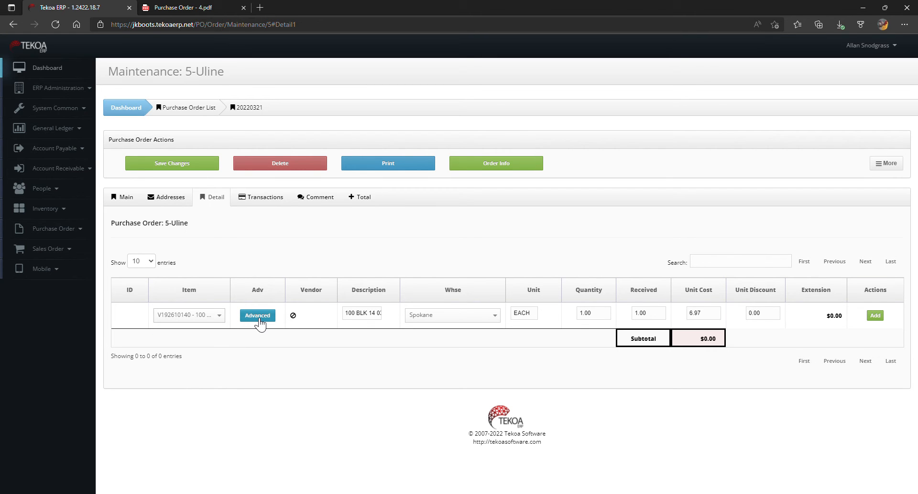
pyautogui.click(258, 317)
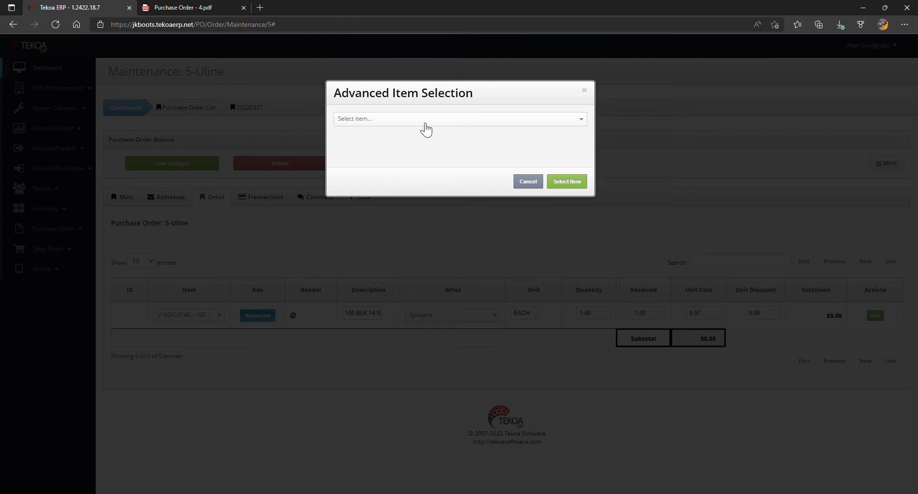
pyautogui.click(425, 123)
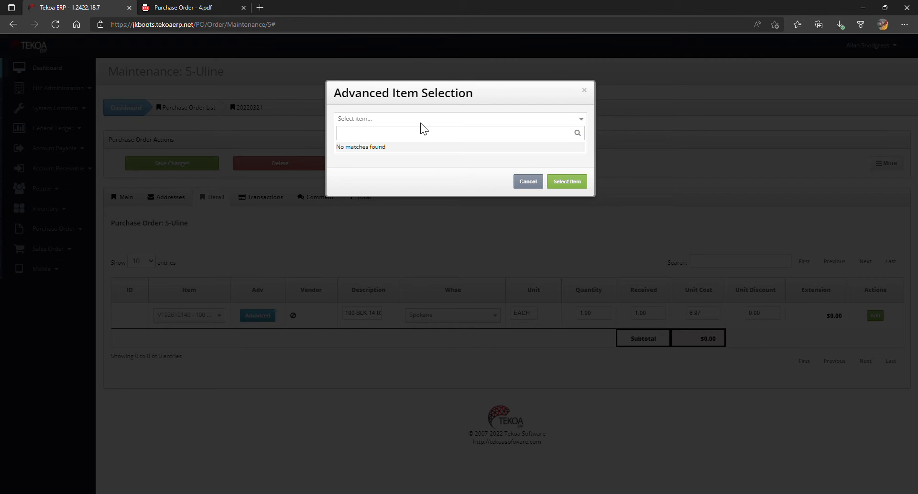
pyautogui.click(420, 123)
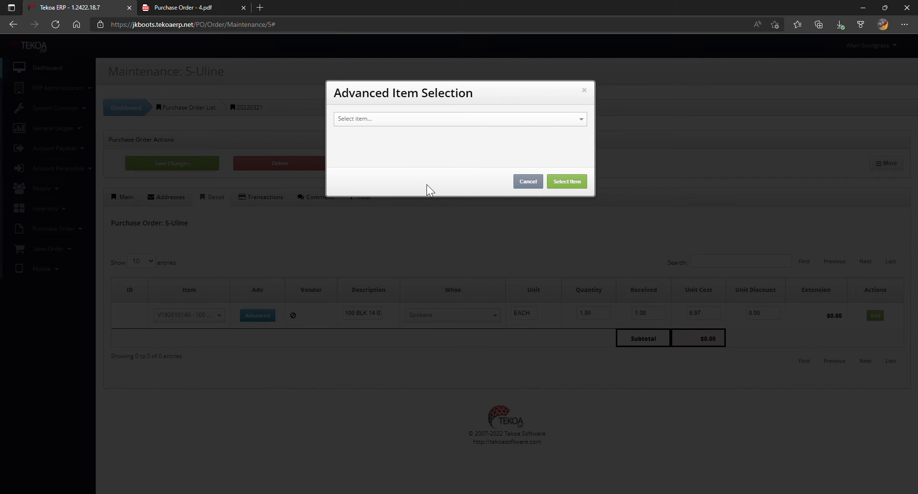
pyautogui.click(531, 182)
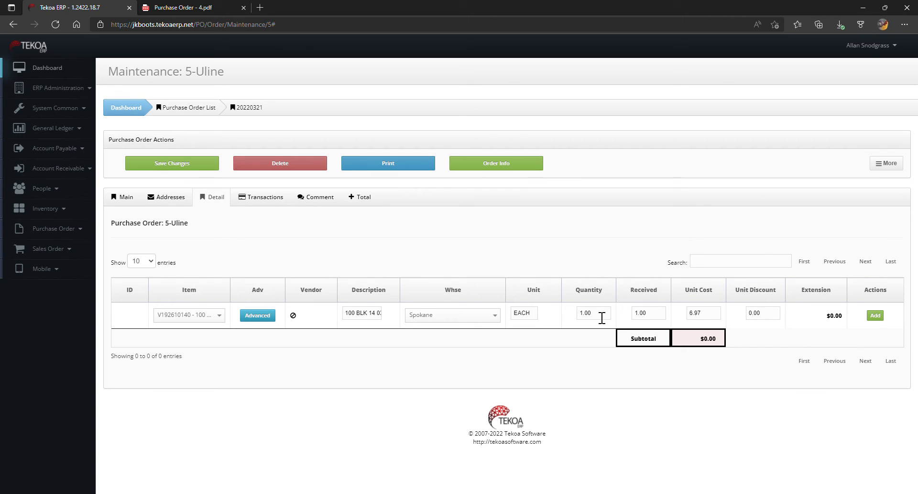
# - Set the line's quantity to 10 and received quantity to 0, and add it to the purchase order
pyautogui.moveTo(602, 317); pyautogui.dragTo(569, 317)
pyautogui.write('10.')
pyautogui.press('Tab')
pyautogui.write('0')
pyautogui.press('Tab')
pyautogui.press('Tab')
pyautogui.click(876, 316)
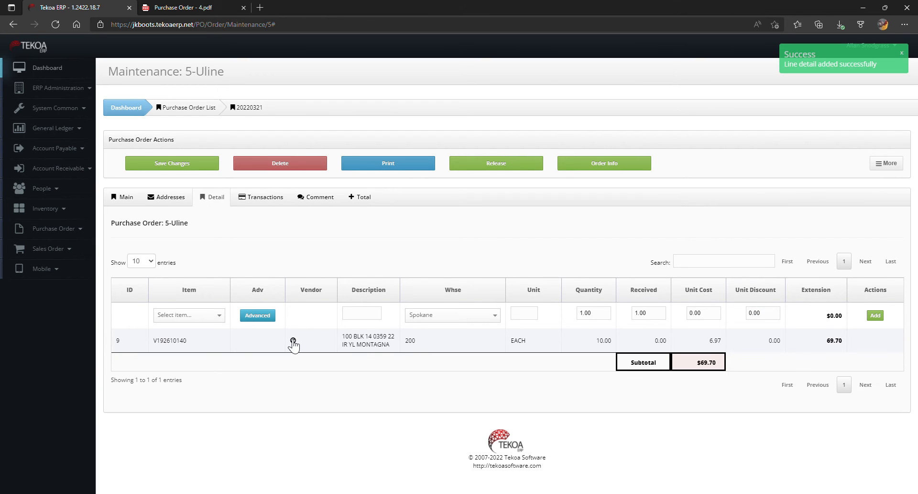
# - Choose item V271580140, 4 IR HON 14 0860 COMP, for the purchase order's second detail line
pyautogui.click(220, 315)
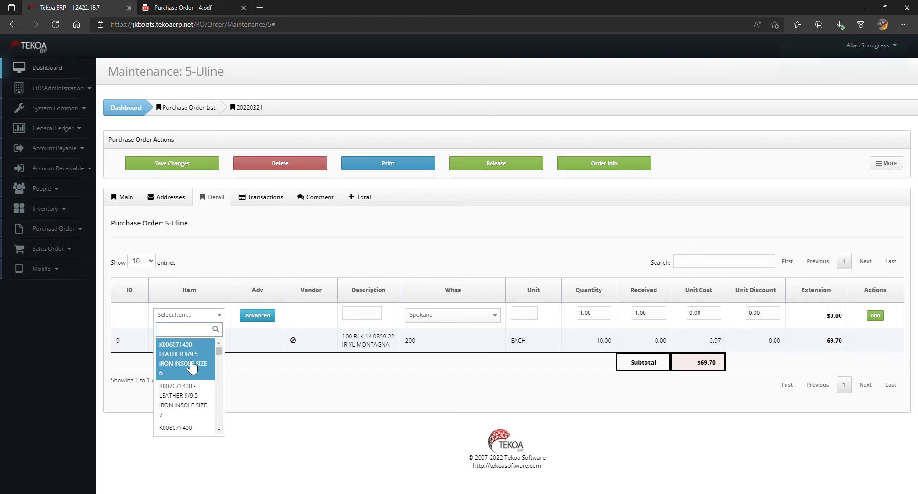
pyautogui.scroll(-15, 211, 366)
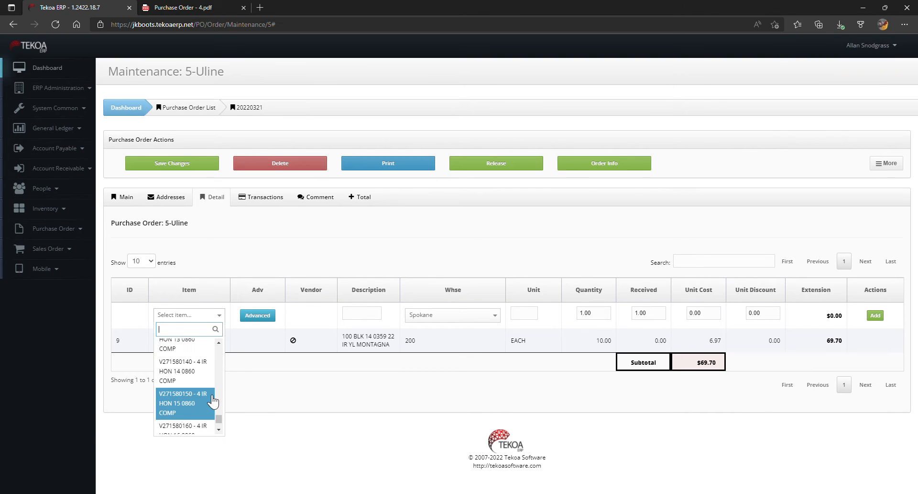
pyautogui.click(204, 372)
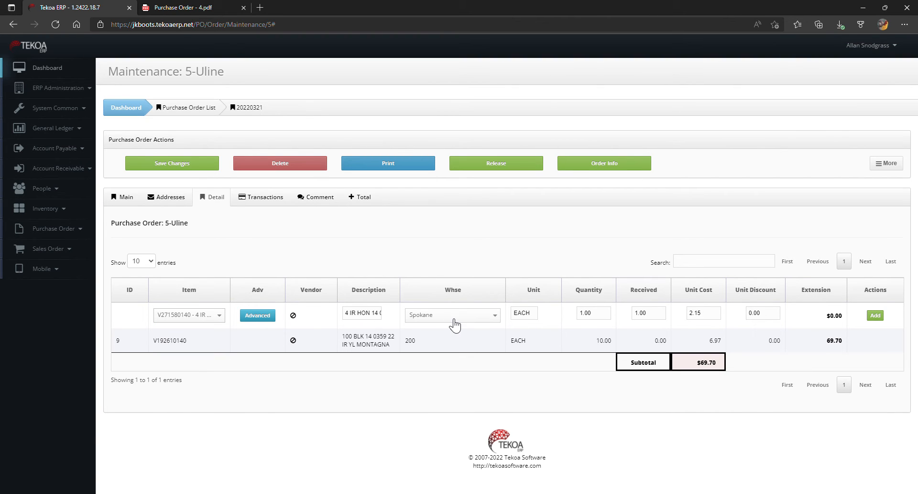
# - Give the V271580140 line a quantity of 10 and a received quantity of 0, and add it to the order
pyautogui.moveTo(603, 314); pyautogui.dragTo(576, 315)
pyautogui.write('10')
pyautogui.press('Tab')
pyautogui.press('Tab')
pyautogui.hotkey('shift', 'Tab')
pyautogui.write('0')
pyautogui.press('Tab')
pyautogui.press('Tab')
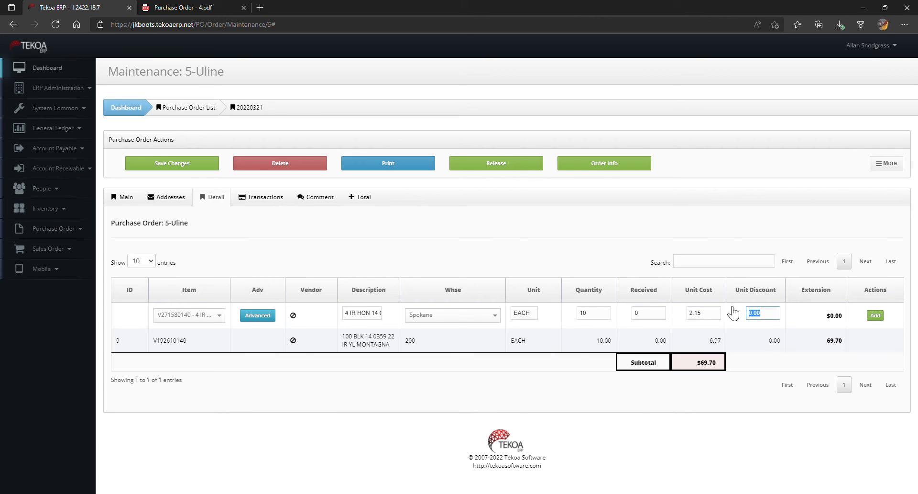
pyautogui.click(870, 316)
# - Search the items for w1 and choose W10012430DV, the 5-gallon grey lined pail of yellow glue, for the third detail line
pyautogui.click(202, 315)
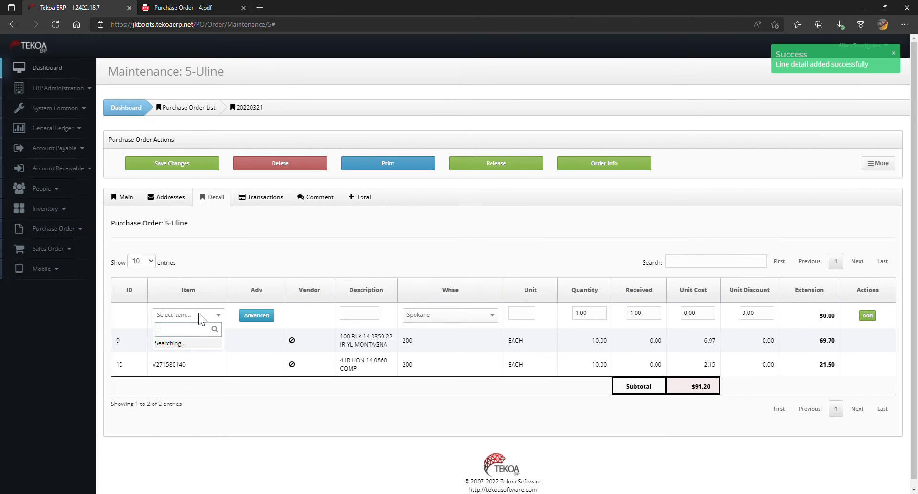
pyautogui.scroll(-5, 212, 368)
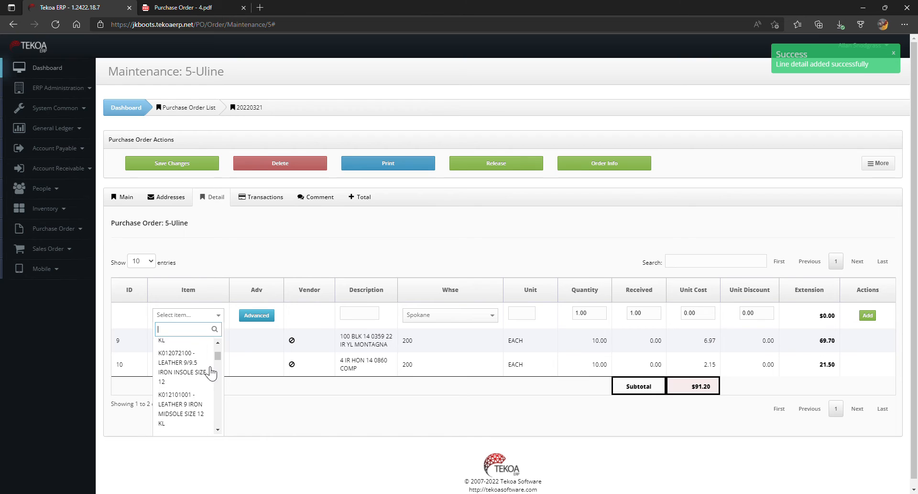
pyautogui.write('v')
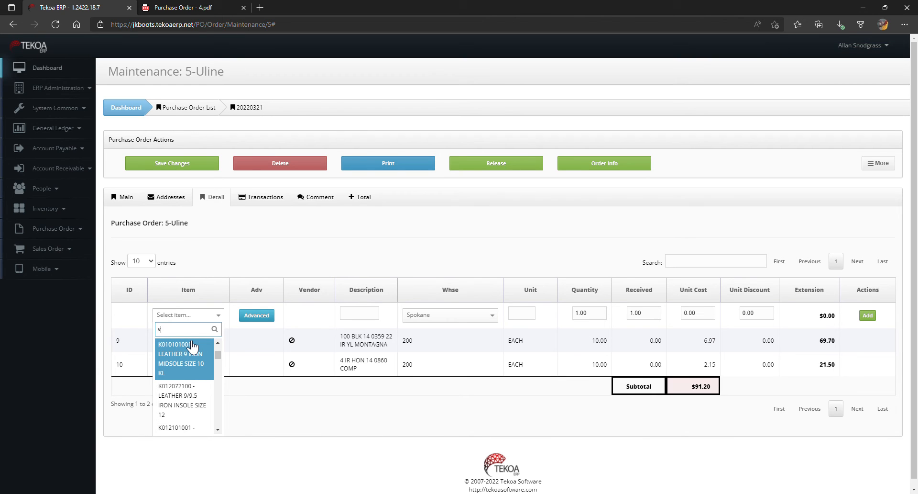
pyautogui.write('100')
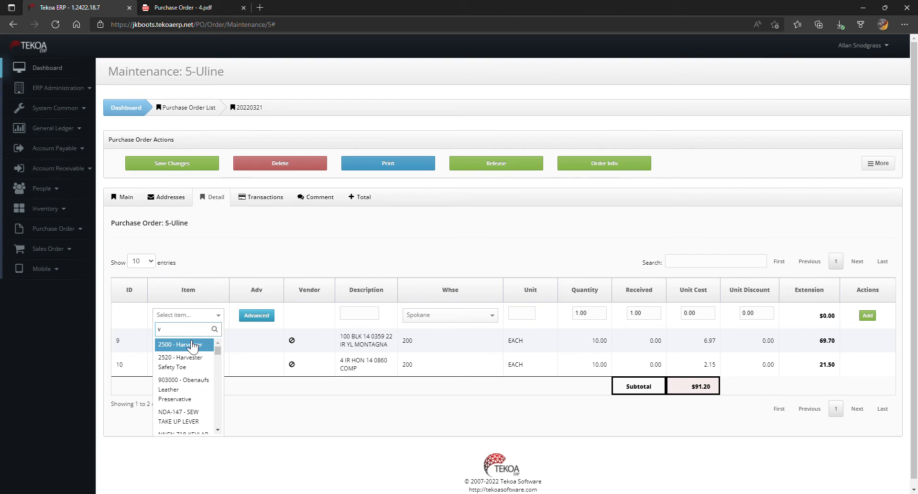
pyautogui.write('w1')
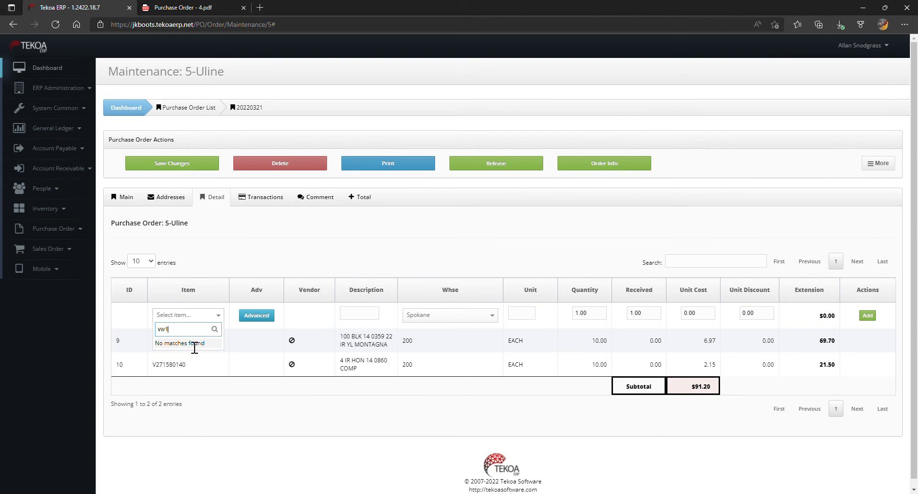
pyautogui.press('BackSpace')
pyautogui.press('BackSpace')
pyautogui.press('BackSpace')
pyautogui.write('w1')
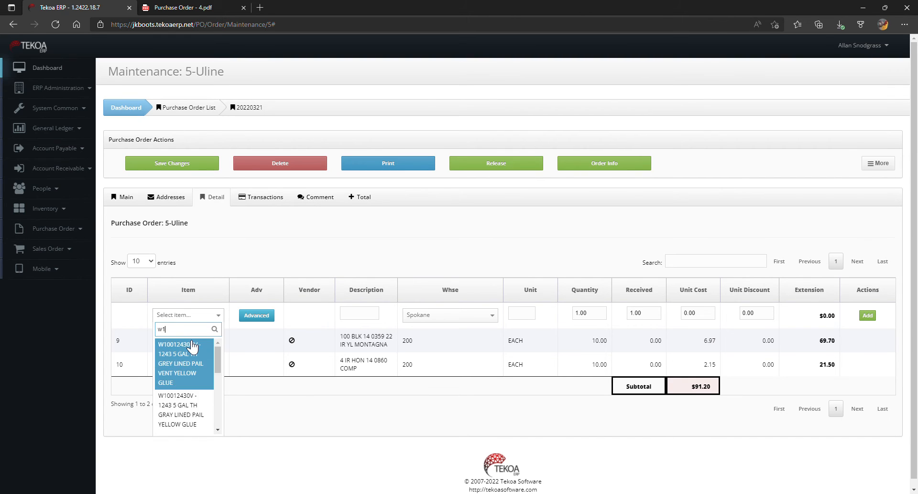
pyautogui.click(196, 364)
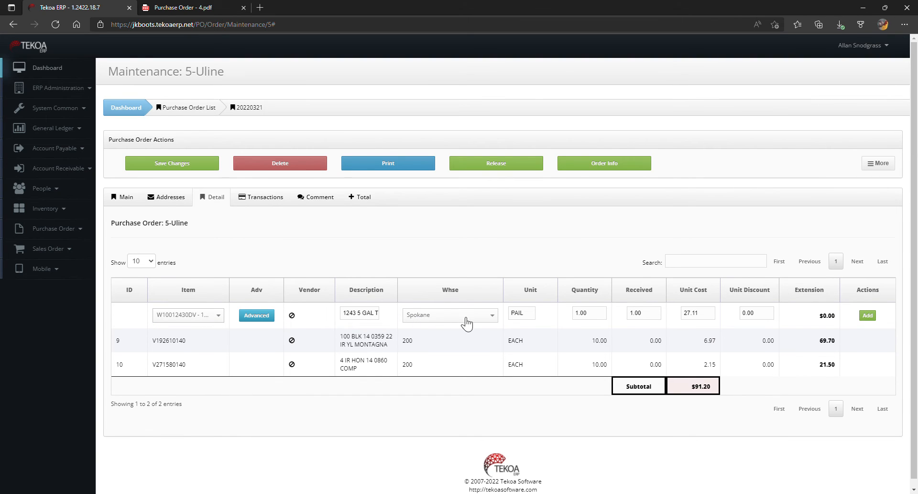
# - Set the glue pail line's received quantity to 0 and add the line to the purchase order
pyautogui.click(651, 317)
pyautogui.write('0')
pyautogui.click(867, 315)
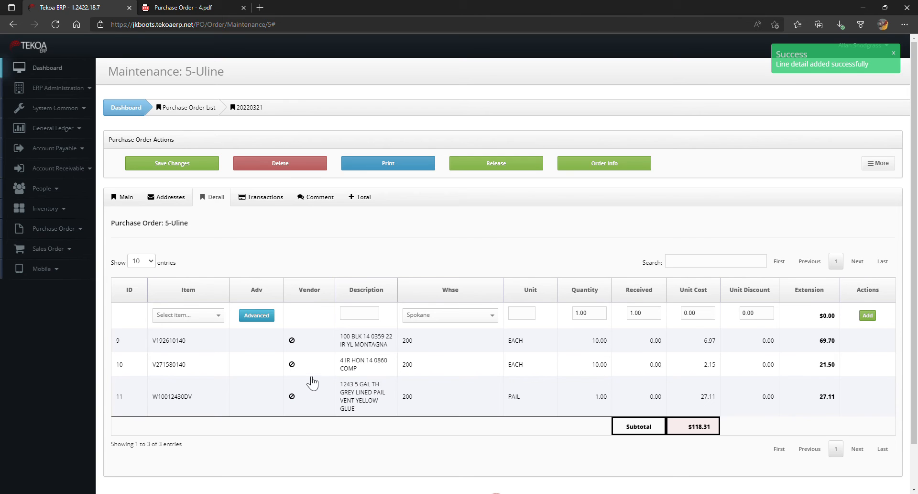
# - Look at the purchase order's transactions and its comment area
pyautogui.click(270, 203)
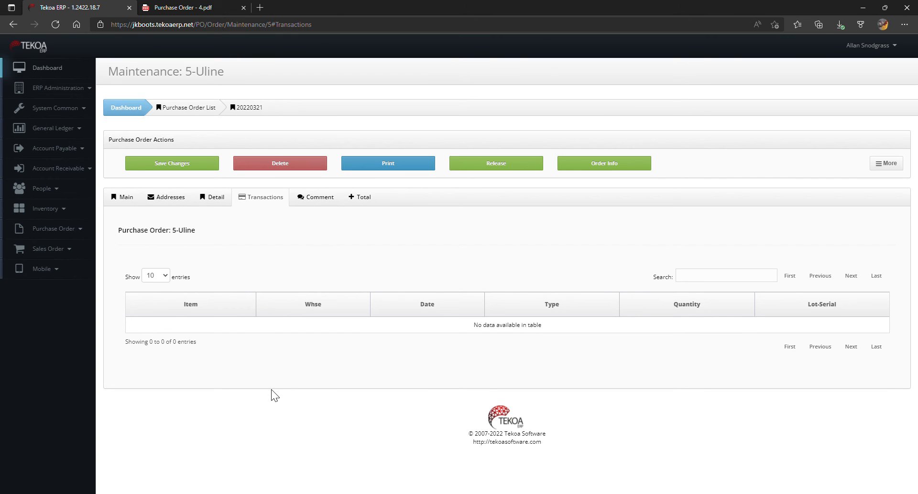
pyautogui.click(327, 197)
pyautogui.click(253, 278)
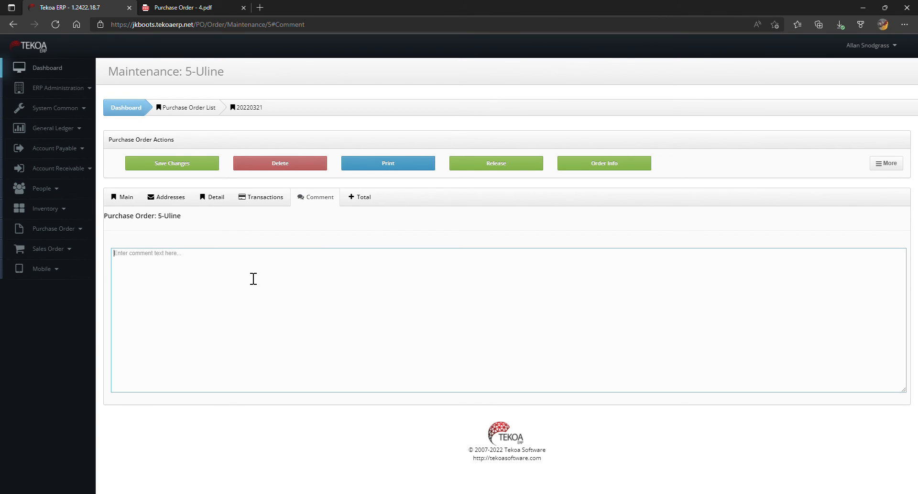
# - Set the freight in the purchase order's totals to 100.00 and save the changes
pyautogui.click(362, 201)
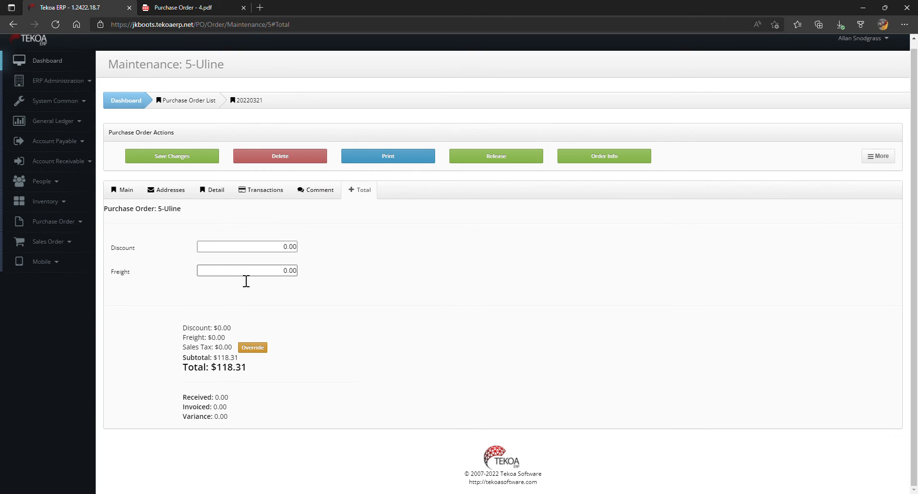
pyautogui.moveTo(246, 271); pyautogui.dragTo(301, 280)
pyautogui.write('1,000.')
pyautogui.press('BackSpace')
pyautogui.press('BackSpace')
pyautogui.press('BackSpace')
pyautogui.press('BackSpace')
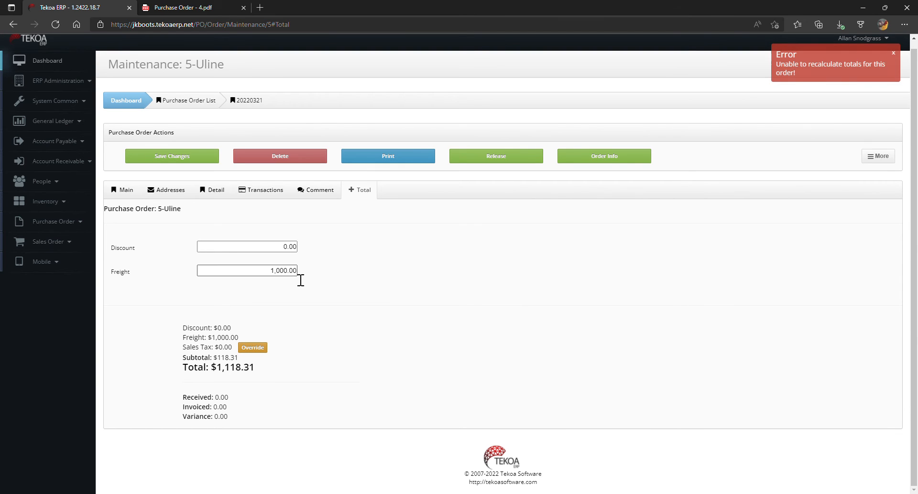
pyautogui.press('BackSpace')
pyautogui.press('BackSpace')
pyautogui.press('BackSpace')
pyautogui.press('BackSpace')
pyautogui.write('00')
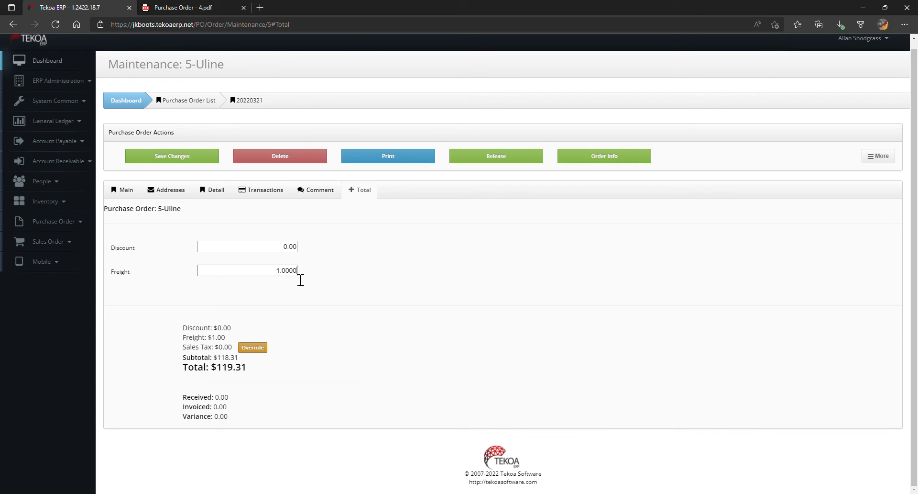
pyautogui.press('BackSpace')
pyautogui.press('BackSpace')
pyautogui.press('BackSpace')
pyautogui.press('BackSpace')
pyautogui.press('BackSpace')
pyautogui.write('00.')
pyautogui.press('Tab')
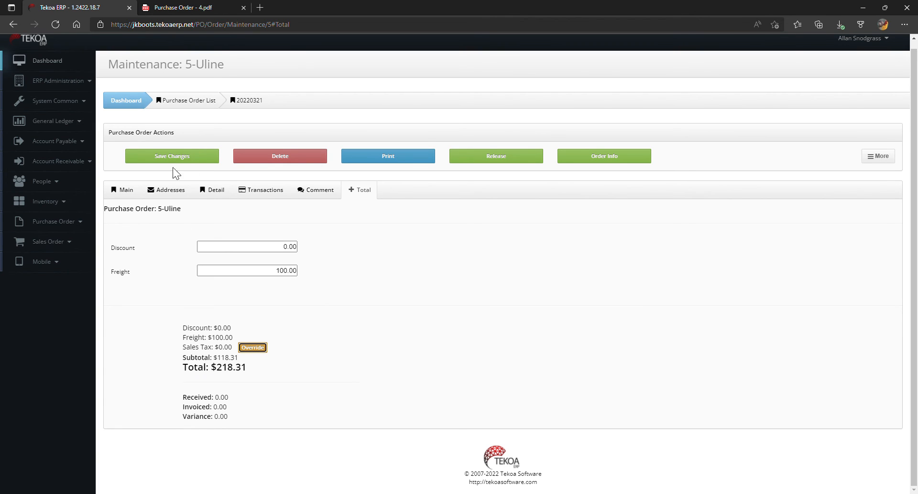
pyautogui.click(180, 158)
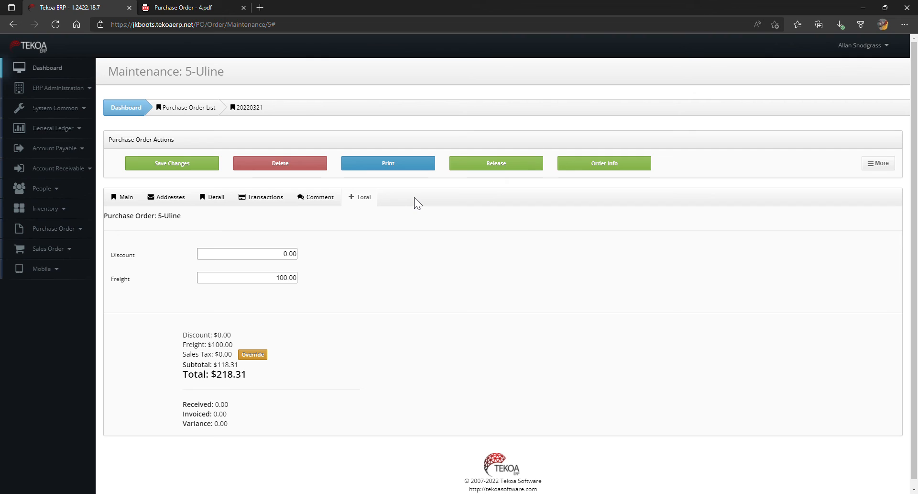
# - Print the purchase order to review its PDF, and close both open purchase order PDFs
pyautogui.click(400, 170)
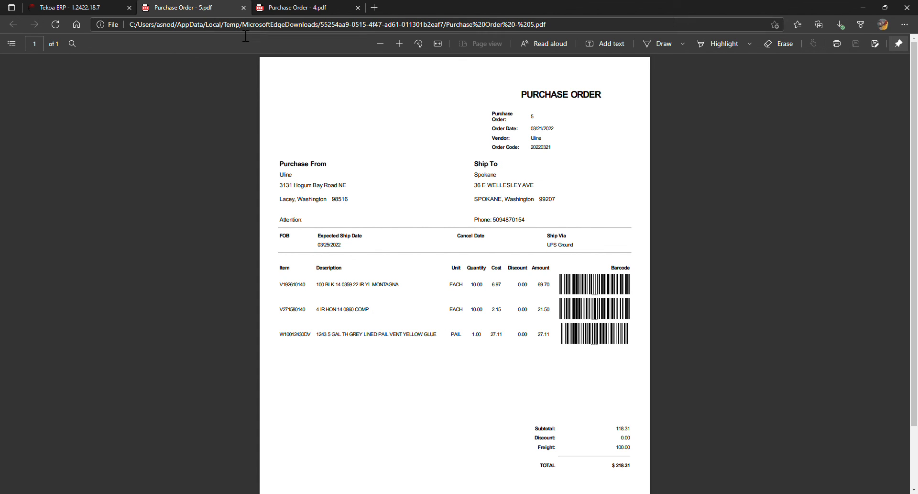
pyautogui.click(243, 7)
pyautogui.click(244, 8)
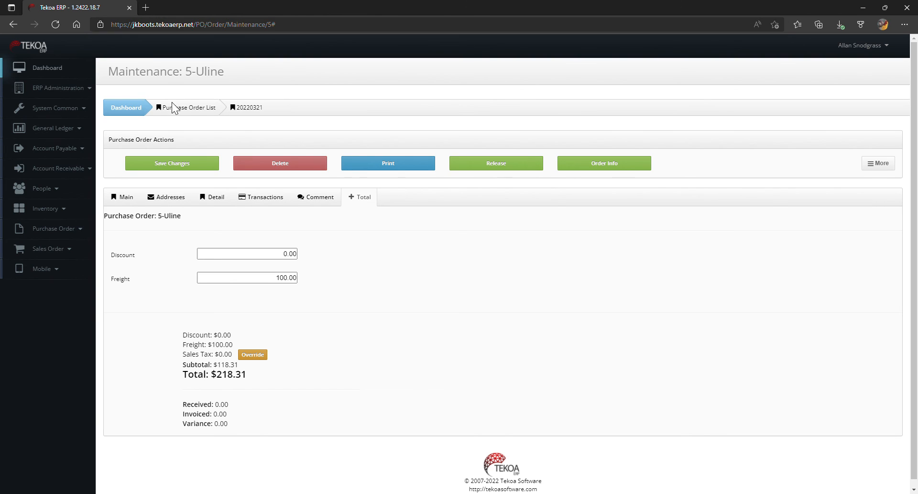
# - Release the Uline purchase order
pyautogui.click(508, 171)
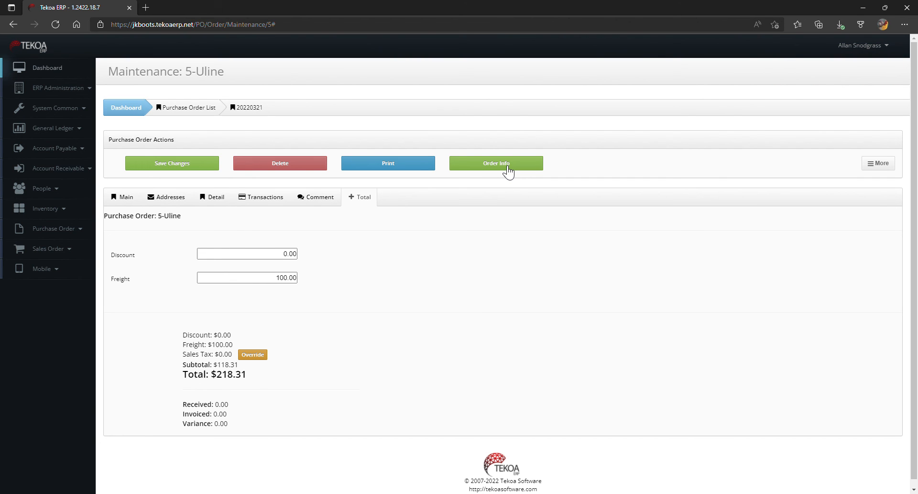
# - View the order info's item purchasing history, select item K006071400, and cancel without running the search
pyautogui.click(508, 171)
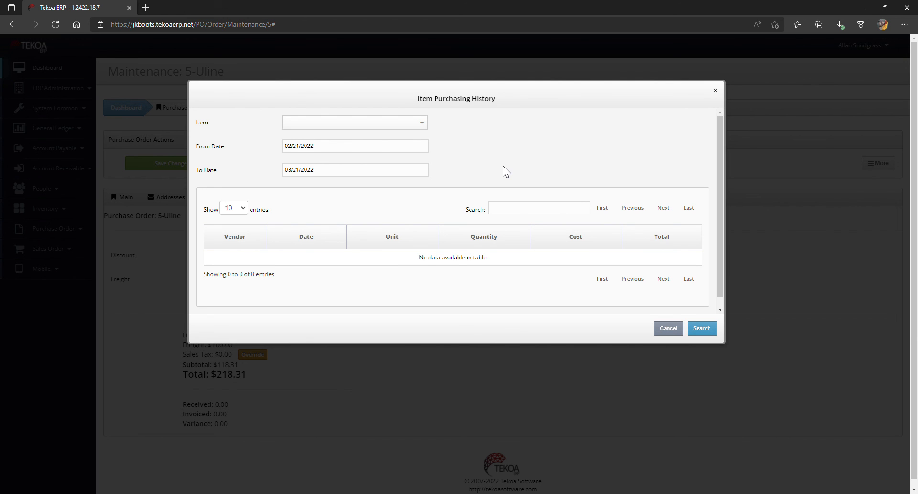
pyautogui.click(418, 122)
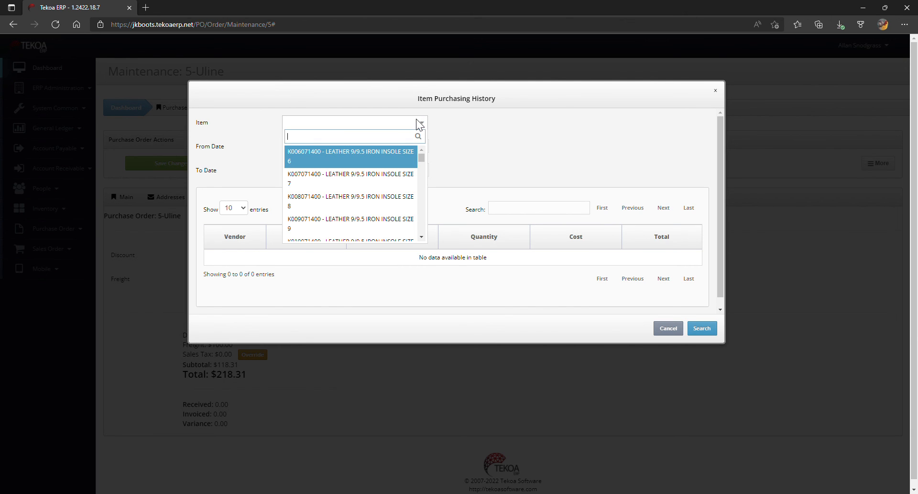
pyautogui.click(386, 155)
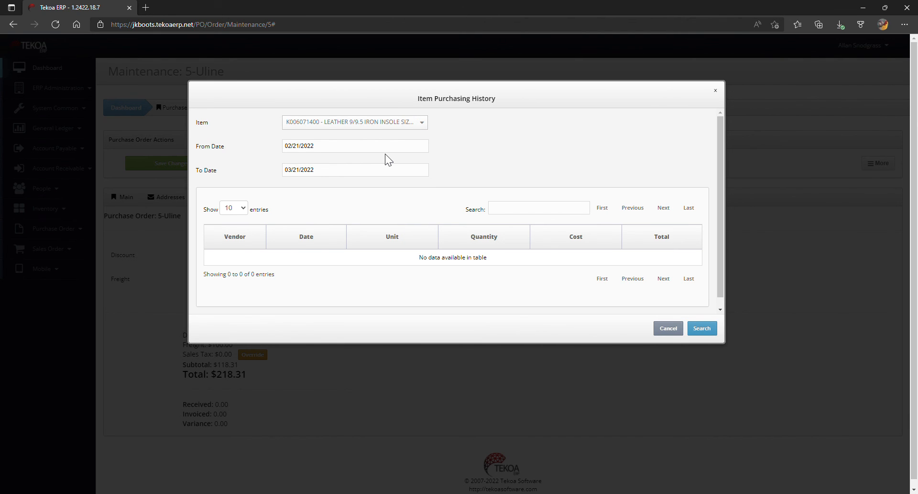
pyautogui.click(675, 328)
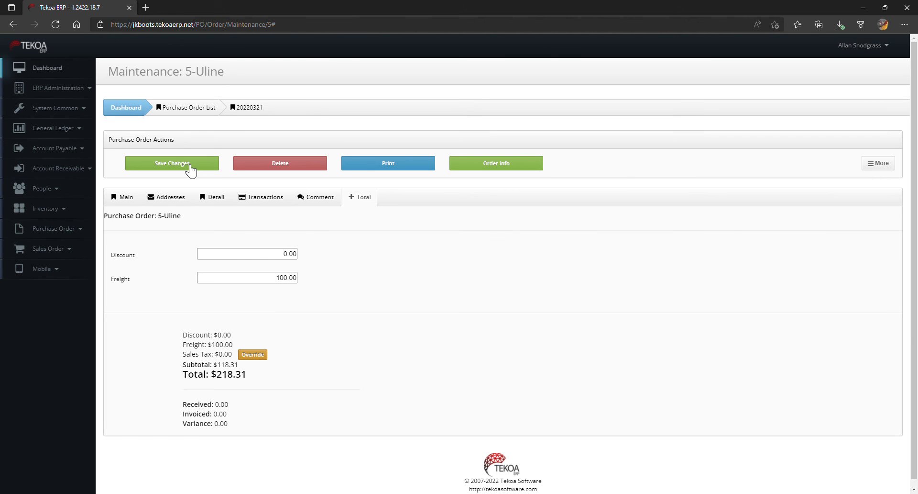